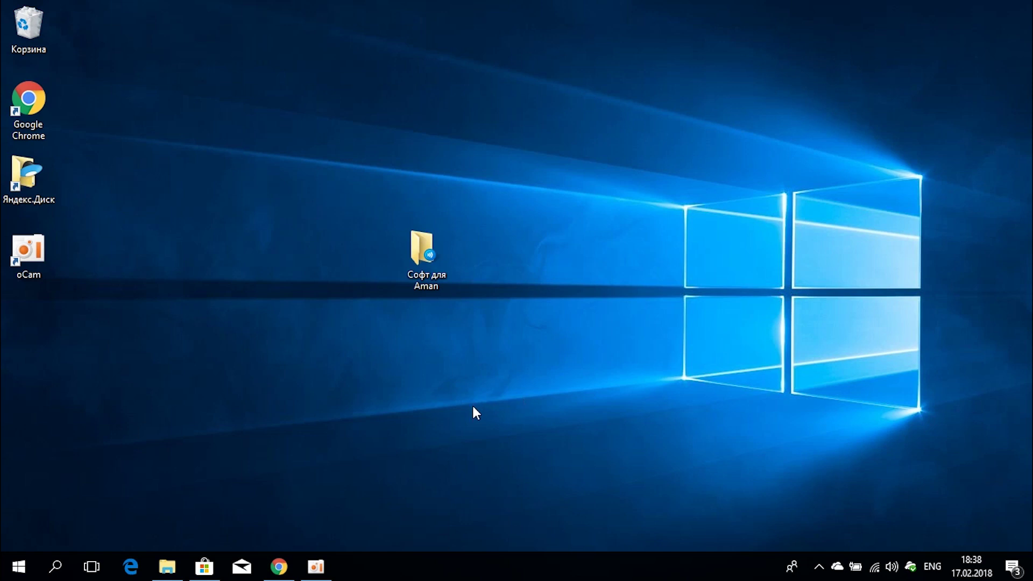
# - Open the folder "Софт для Aman", go to Mach3-3.043.053-TOR > 1. Install, and launch the Mach3Version3.043.053 installer
pyautogui.click(430, 258)
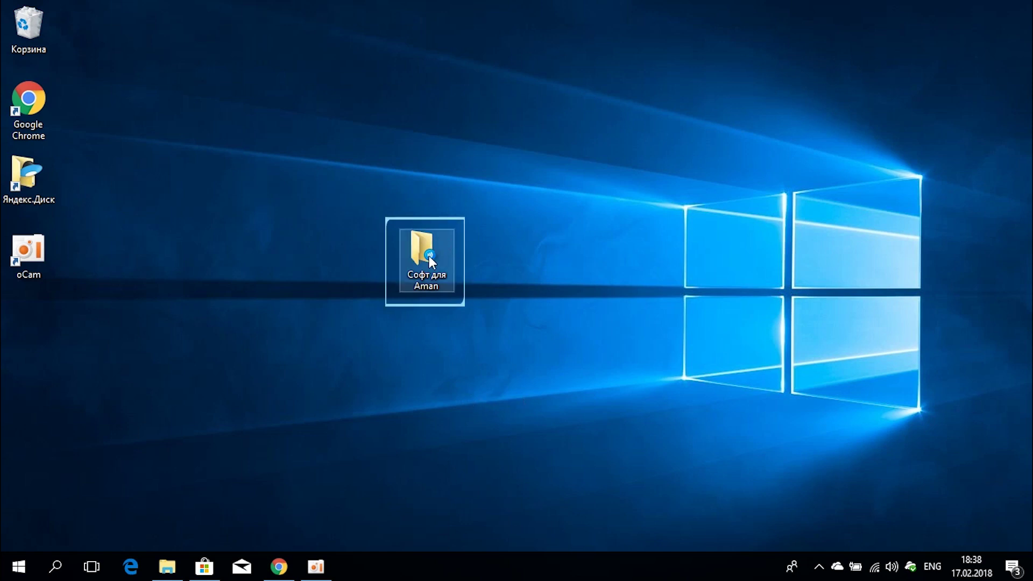
pyautogui.doubleClick(428, 256)
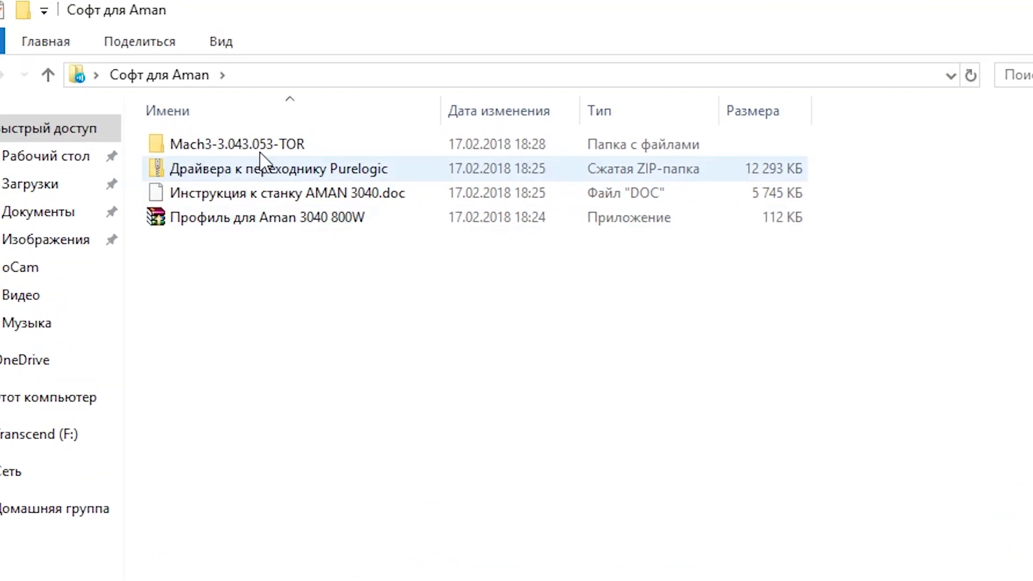
pyautogui.doubleClick(258, 144)
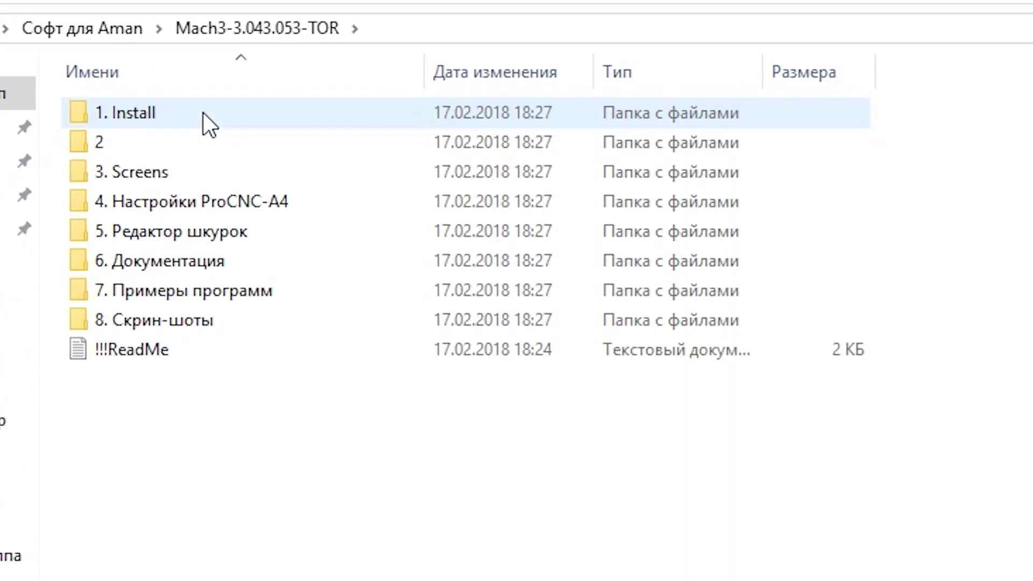
pyautogui.doubleClick(203, 112)
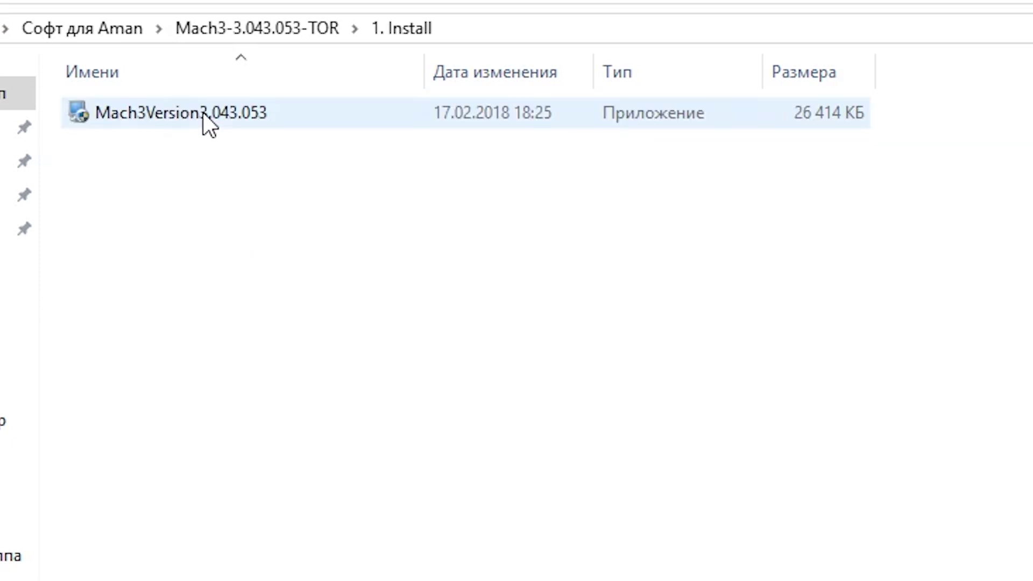
pyautogui.click(202, 112)
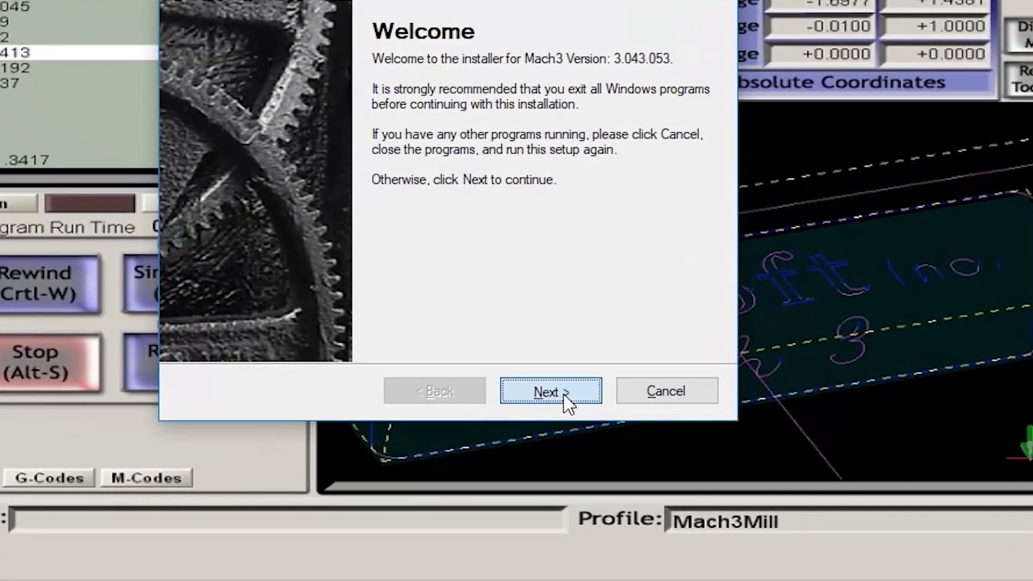
# - Accept the license agreement and install Mach3 to C:\Mach3 with the default packages and no custom profile, finishing with the reboot
pyautogui.click(577, 411)
pyautogui.click(330, 317)
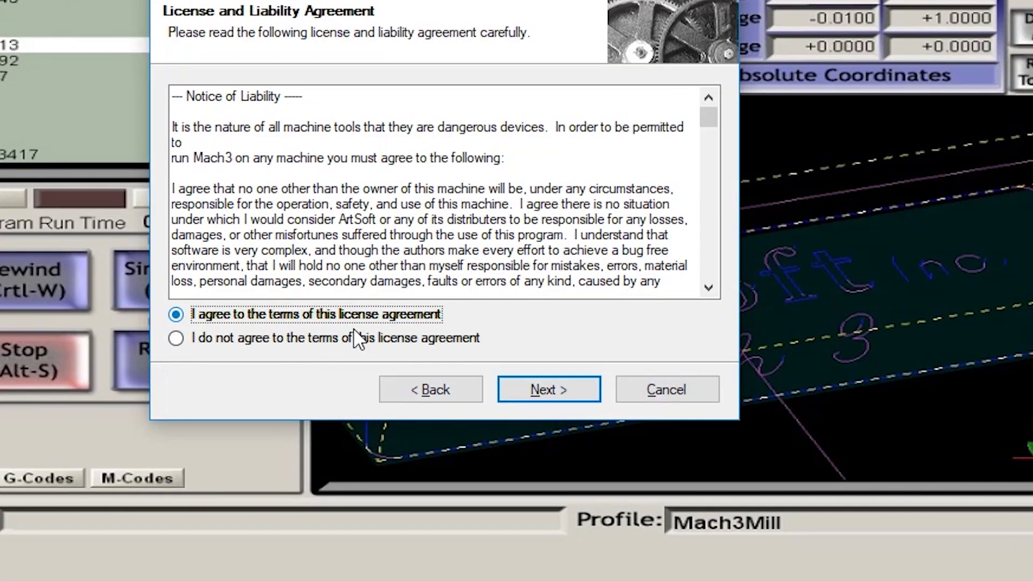
pyautogui.click(556, 392)
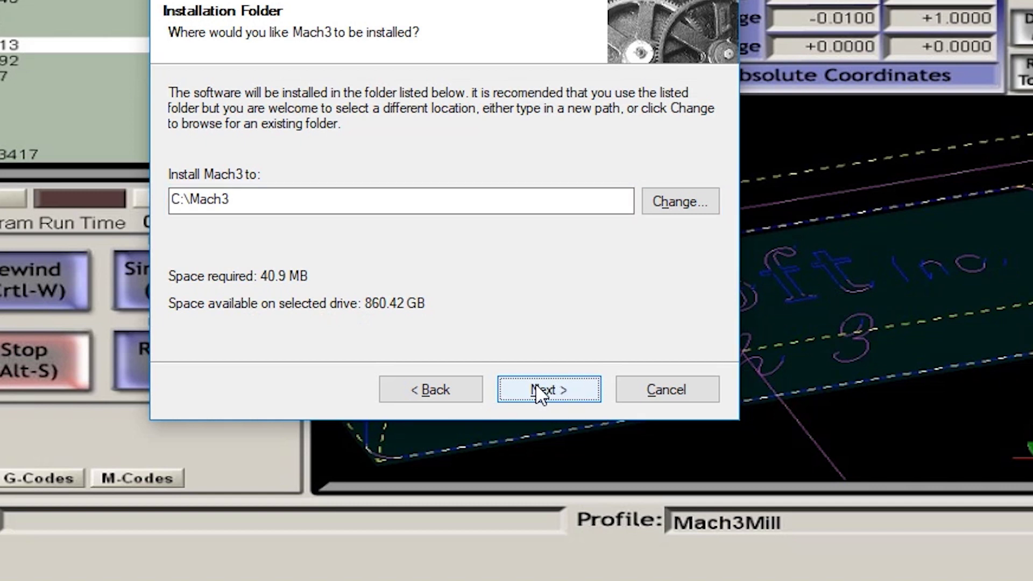
pyautogui.click(535, 383)
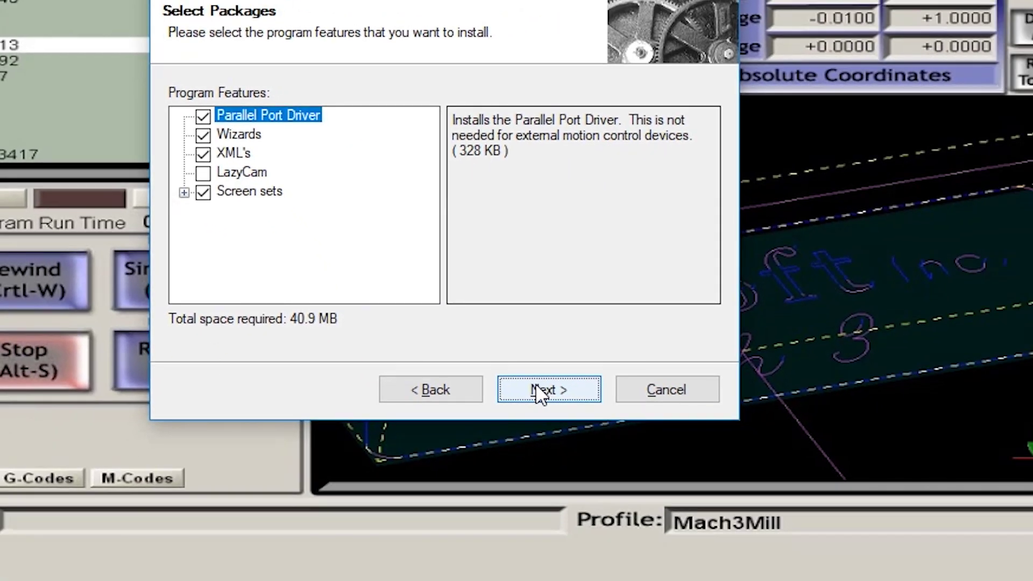
pyautogui.click(536, 385)
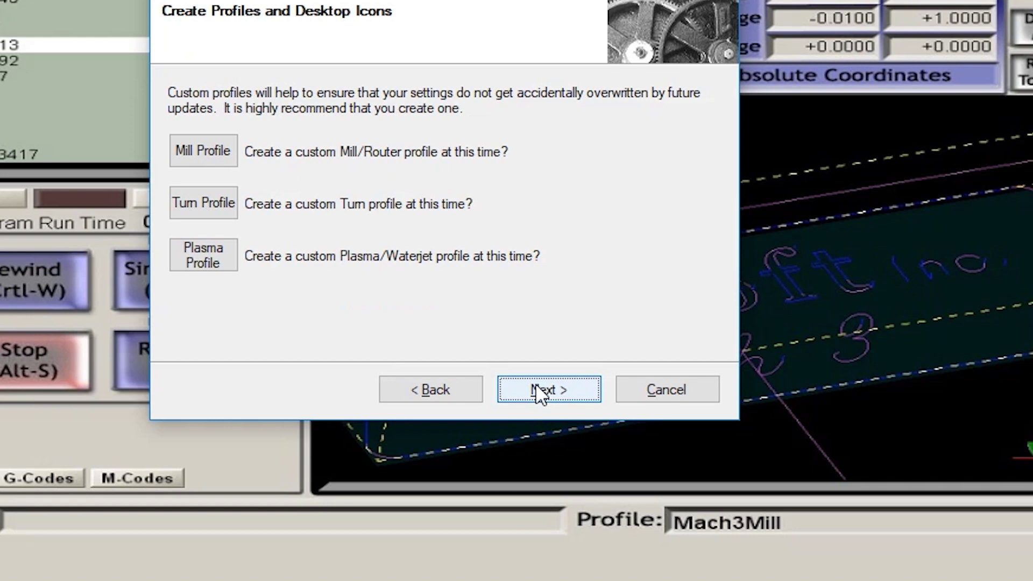
pyautogui.click(536, 385)
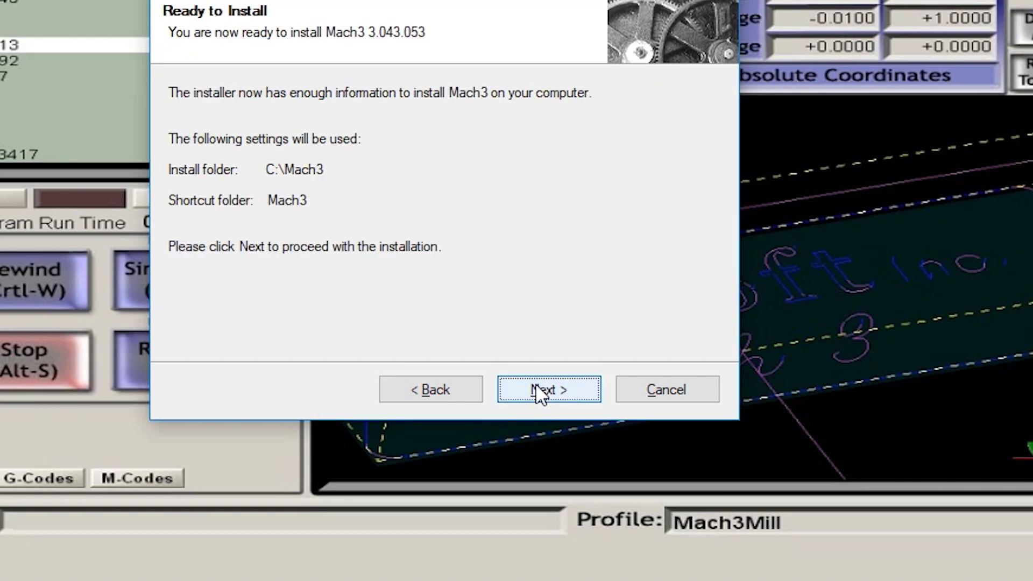
pyautogui.click(536, 385)
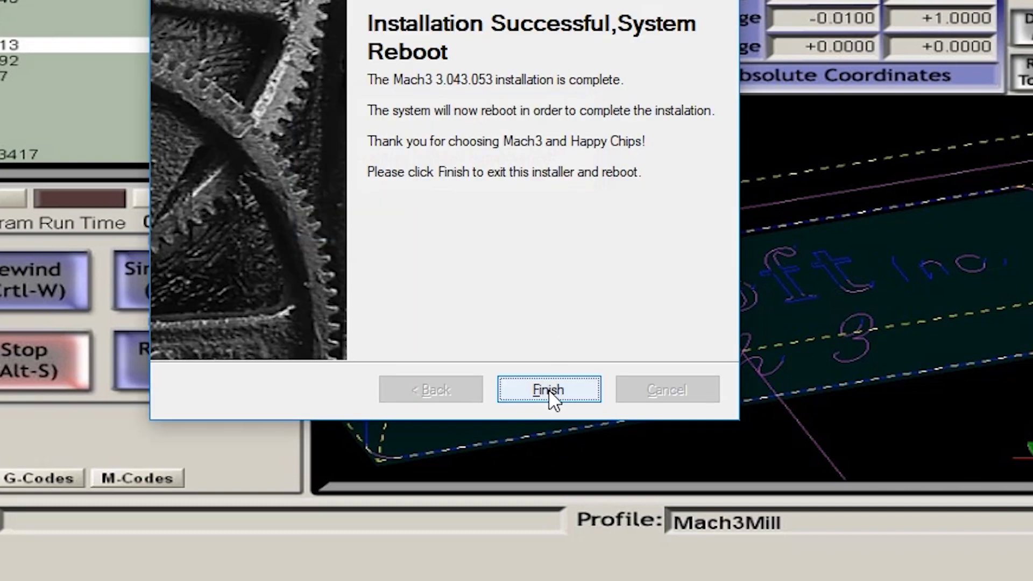
pyautogui.click(548, 391)
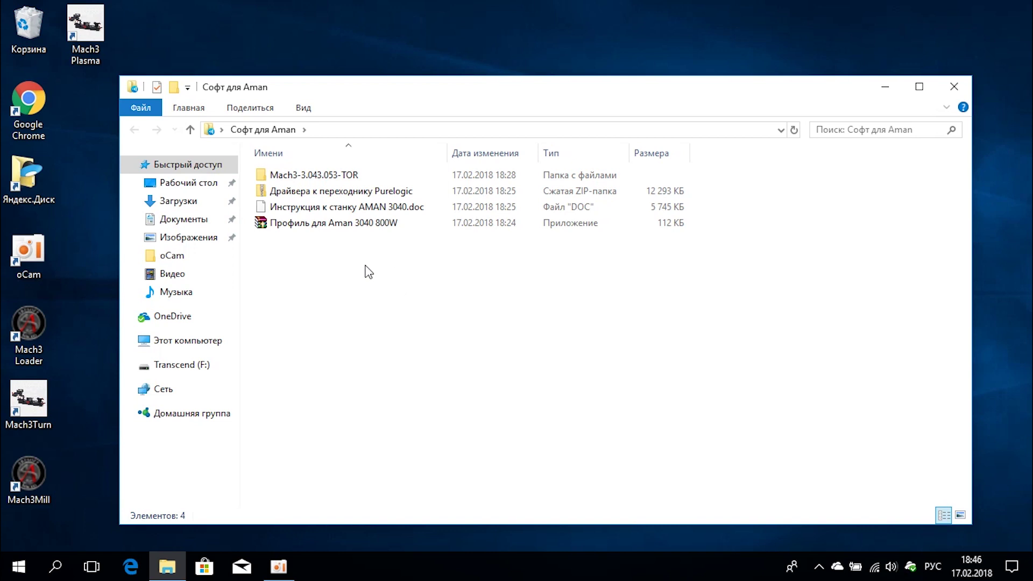
# - Run the self-extracting archive "Профиль для Aman 3040 800W" and extract its settings files to C:\Mach3
pyautogui.click(328, 228)
pyautogui.doubleClick(330, 229)
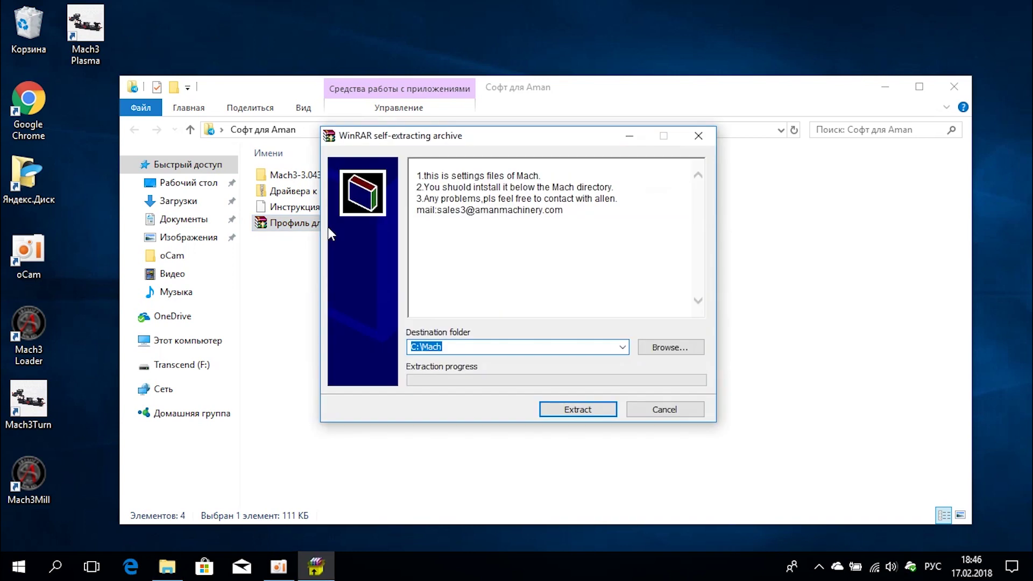
pyautogui.click(453, 349)
pyautogui.write('3')
pyautogui.click(578, 412)
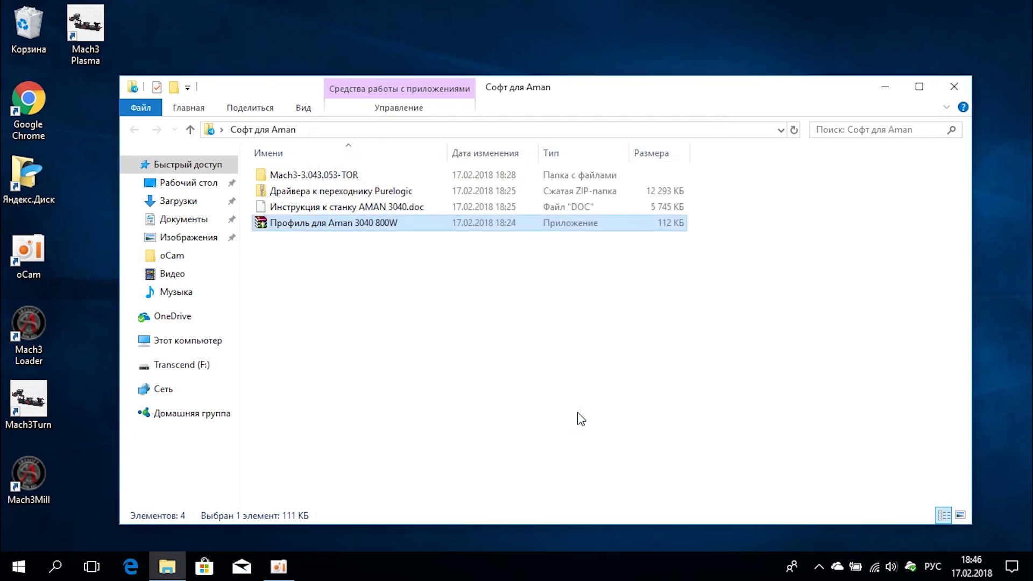
# - Minimize the folder window, start Mach3 Loader with the AMAN CNC AC800 profile, and maximize the Mach3 window
pyautogui.click(885, 89)
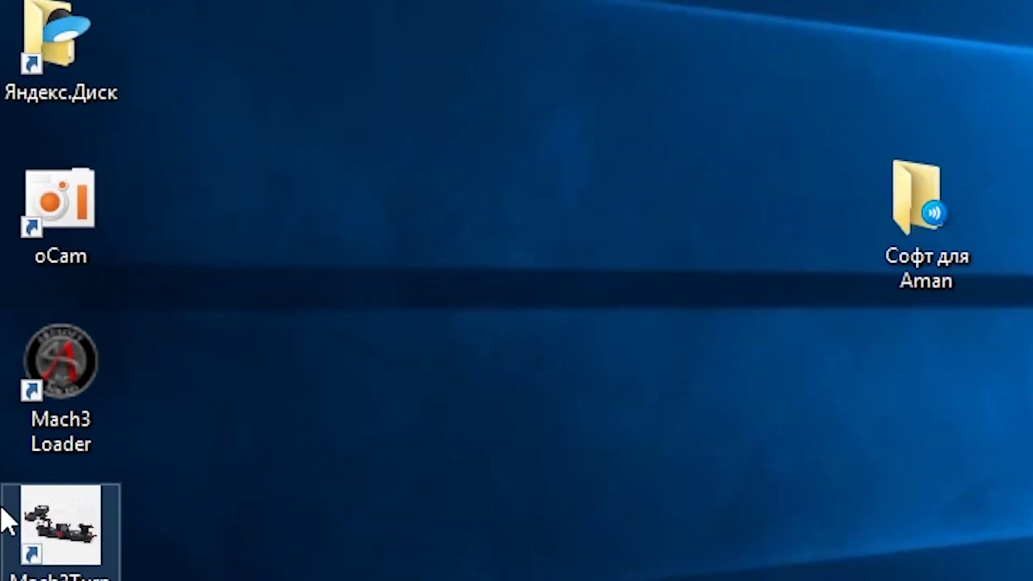
pyautogui.doubleClick(65, 359)
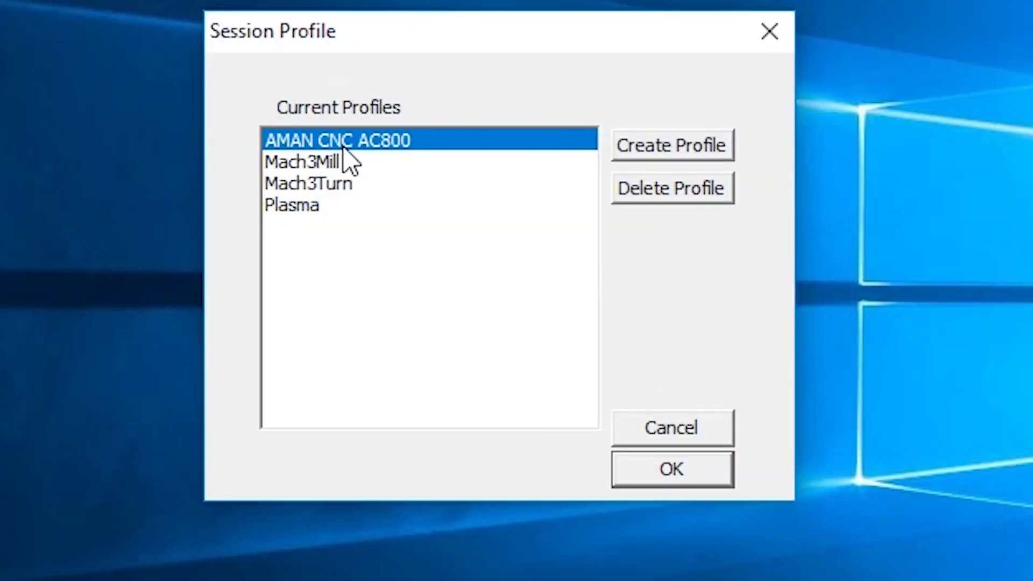
pyautogui.click(677, 476)
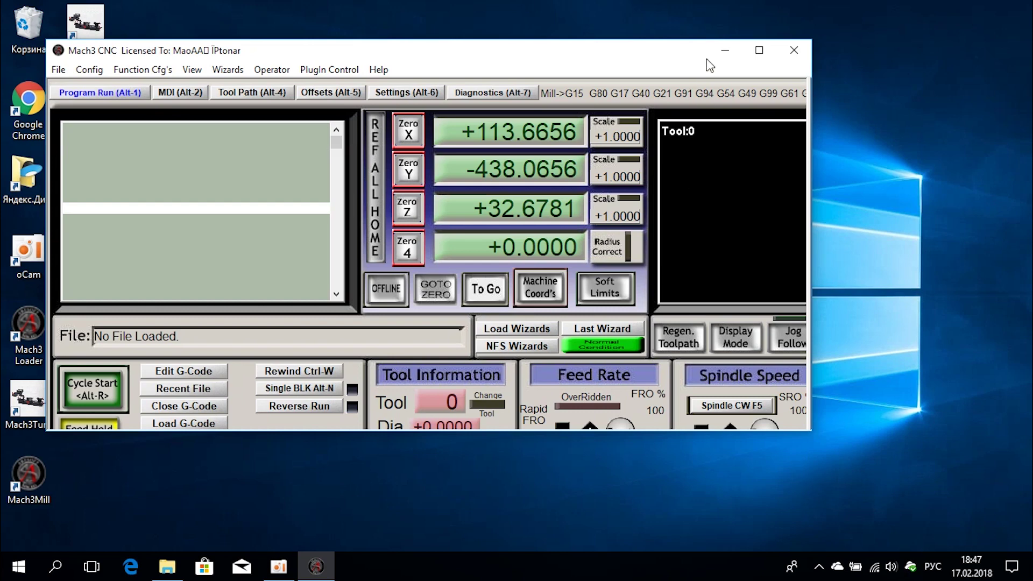
pyautogui.click(759, 51)
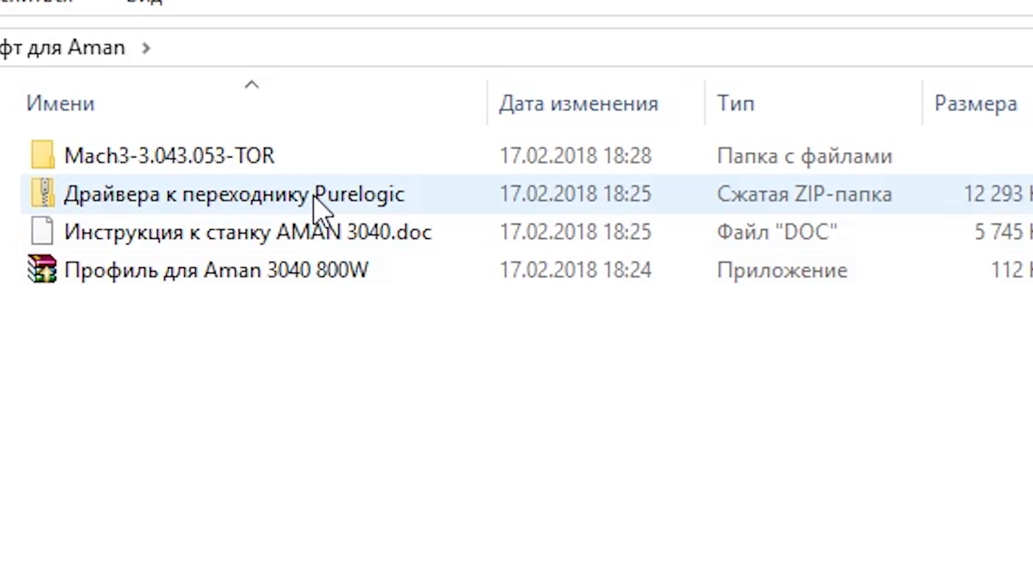
# - Open the archive "Драйвера к переходнику Purelogic" and start PLCM-setup-2_2_10-2_3_1640 with Русский as the installation language
pyautogui.doubleClick(317, 208)
pyautogui.click(115, 164)
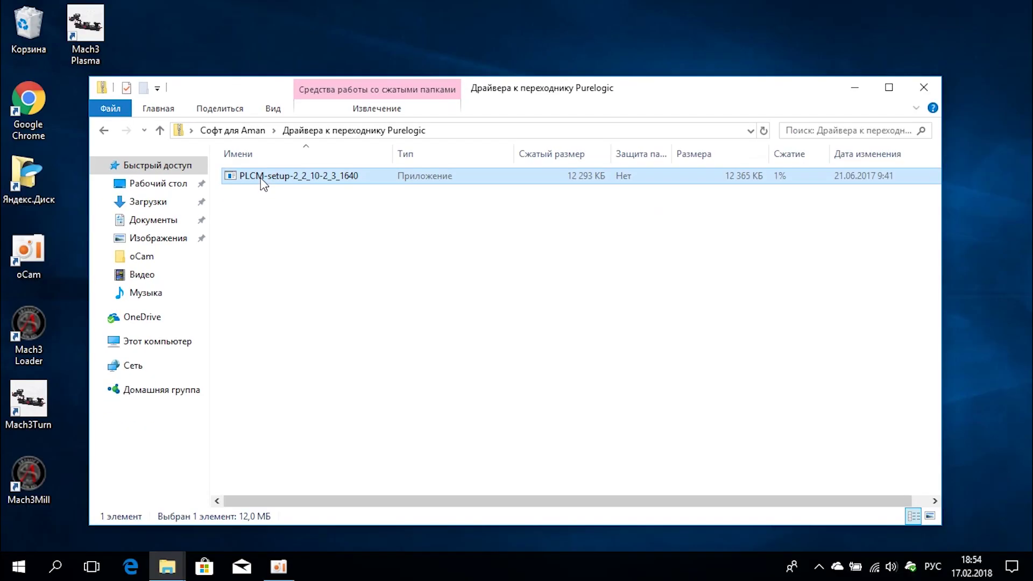
pyautogui.doubleClick(263, 178)
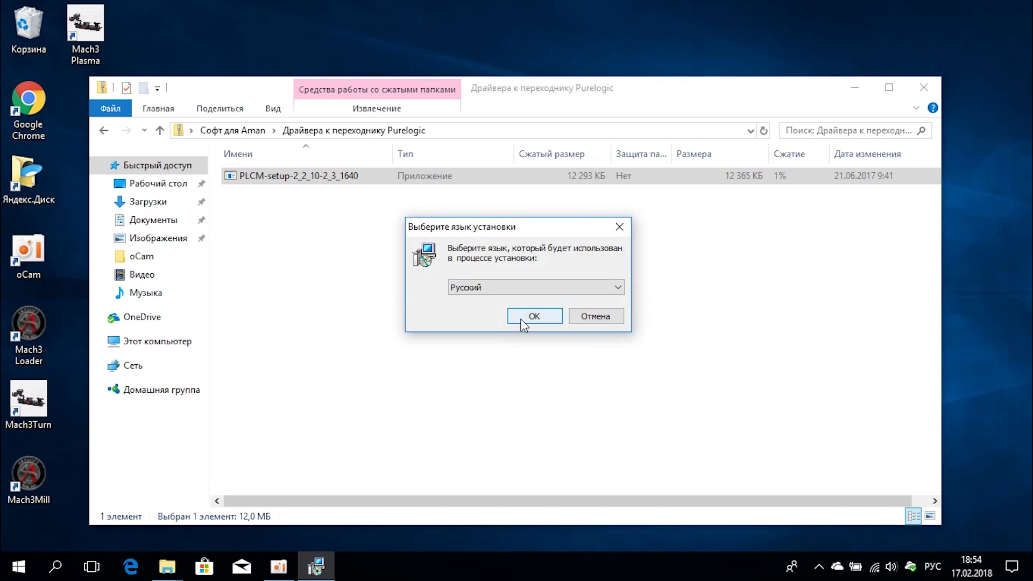
pyautogui.click(521, 318)
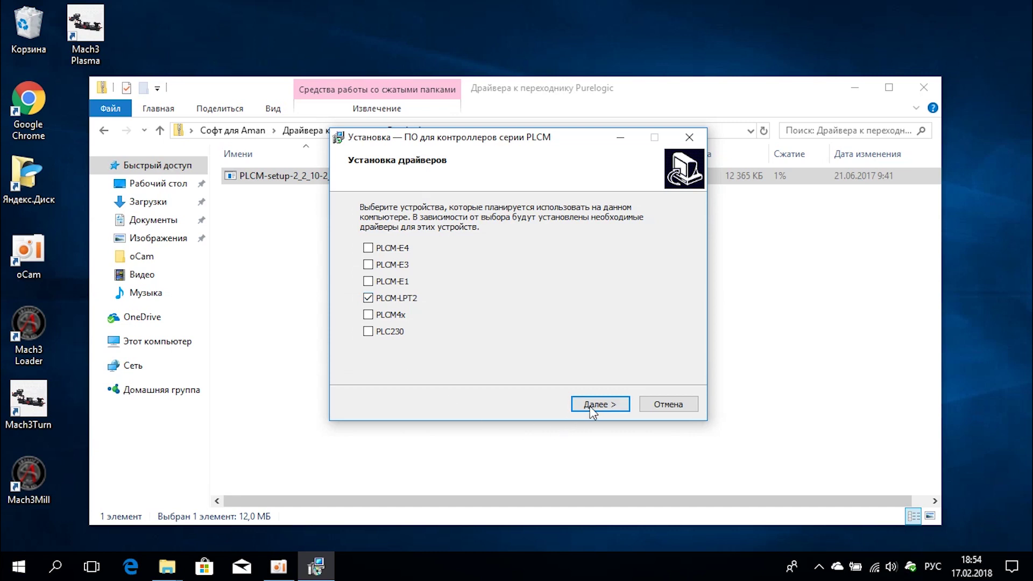
# - Install the PLCM-LPT2 driver, keeping the existing newer system files, and finish the setup without viewing the version changes
pyautogui.click(604, 401)
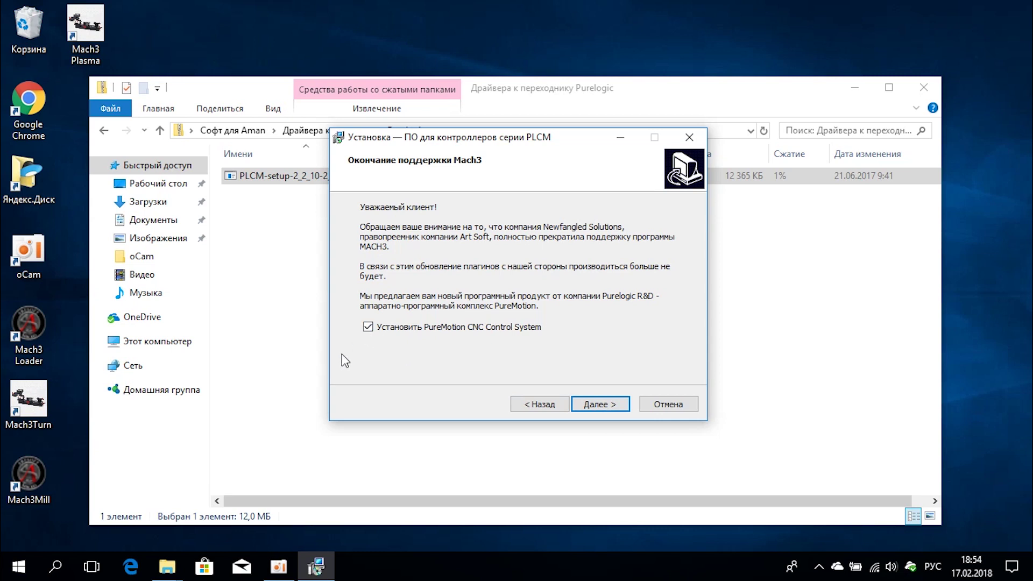
pyautogui.click(601, 405)
pyautogui.click(601, 404)
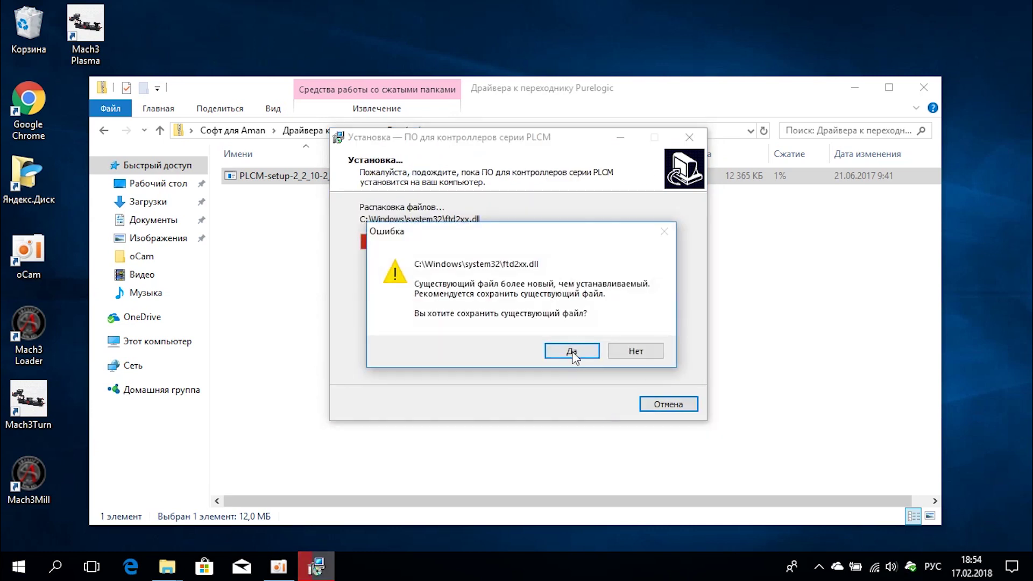
pyautogui.click(571, 348)
pyautogui.click(571, 350)
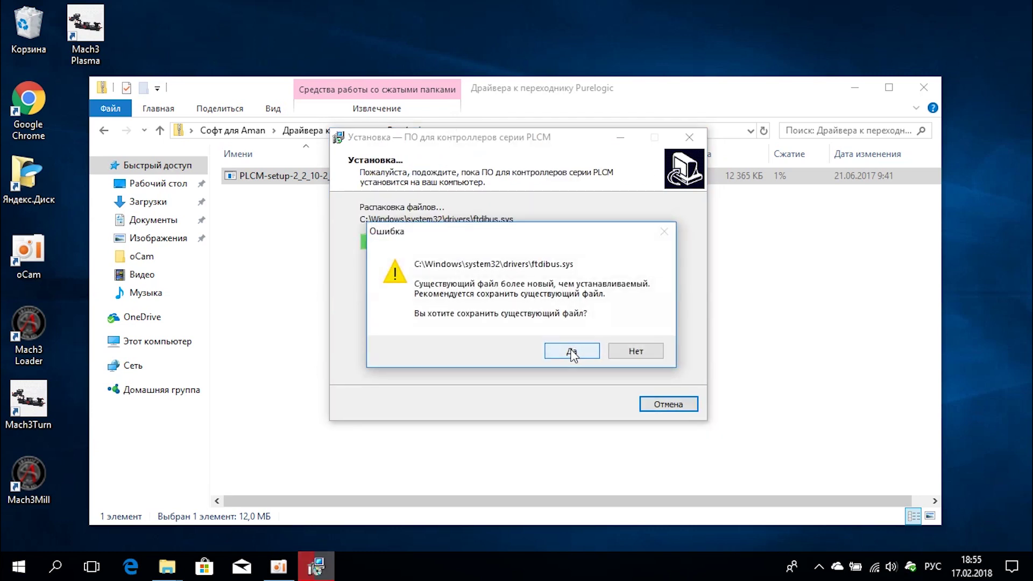
pyautogui.click(573, 351)
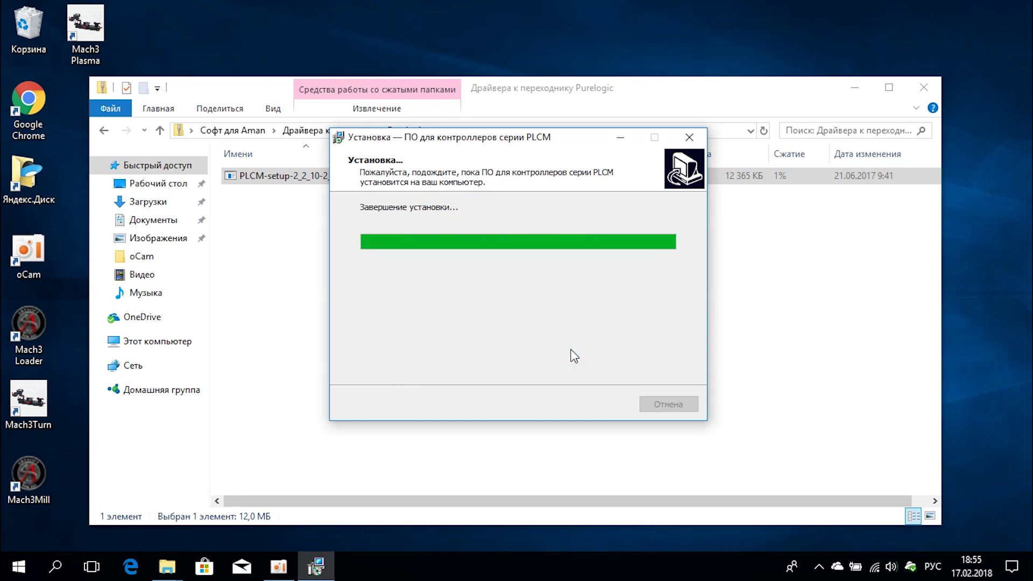
pyautogui.click(472, 283)
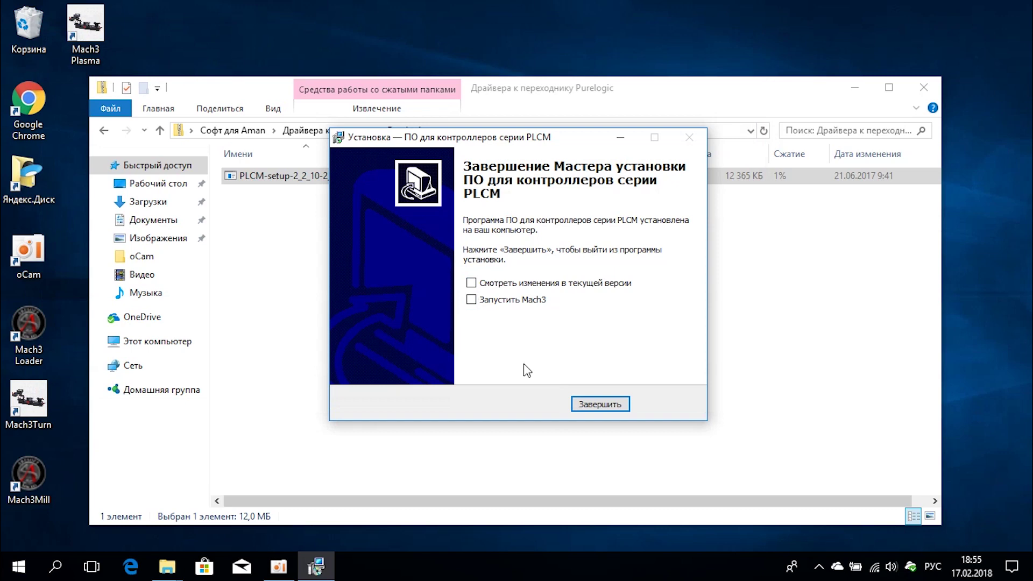
pyautogui.click(600, 405)
# - Close the driver archive window and start Mach3 Loader with the AMAN CNC AC800 profile
pyautogui.click(924, 88)
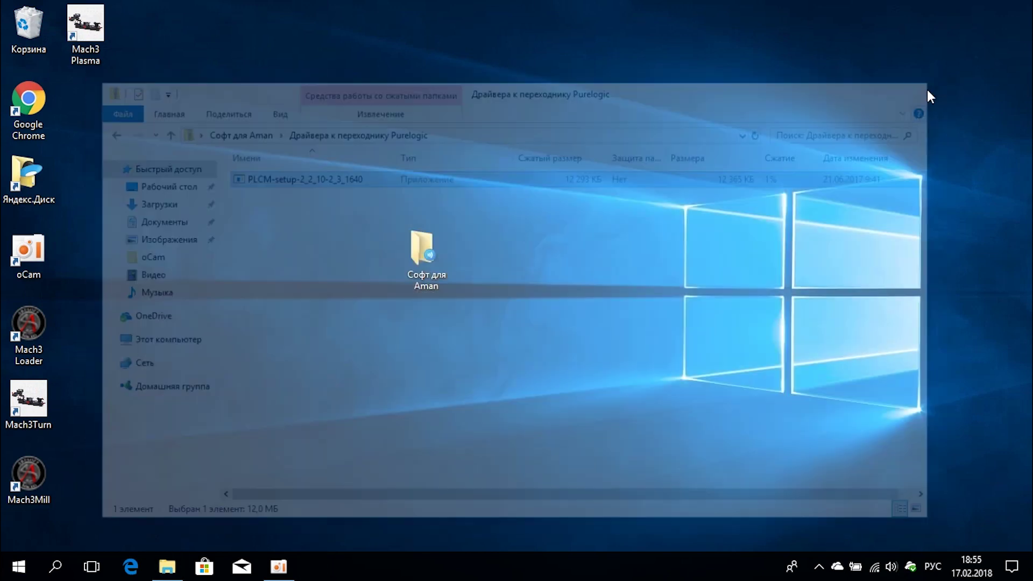
pyautogui.doubleClick(31, 324)
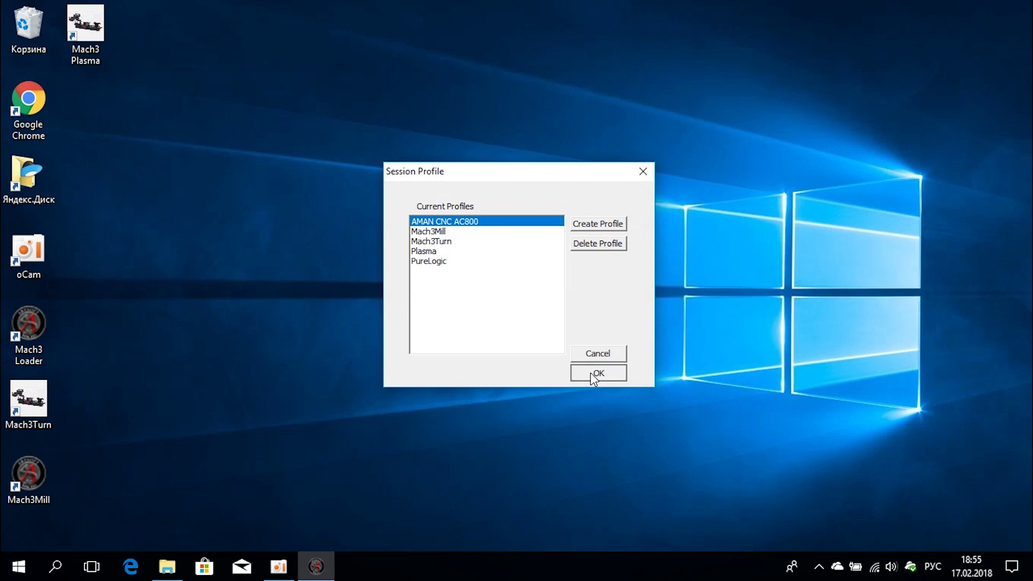
pyautogui.click(594, 373)
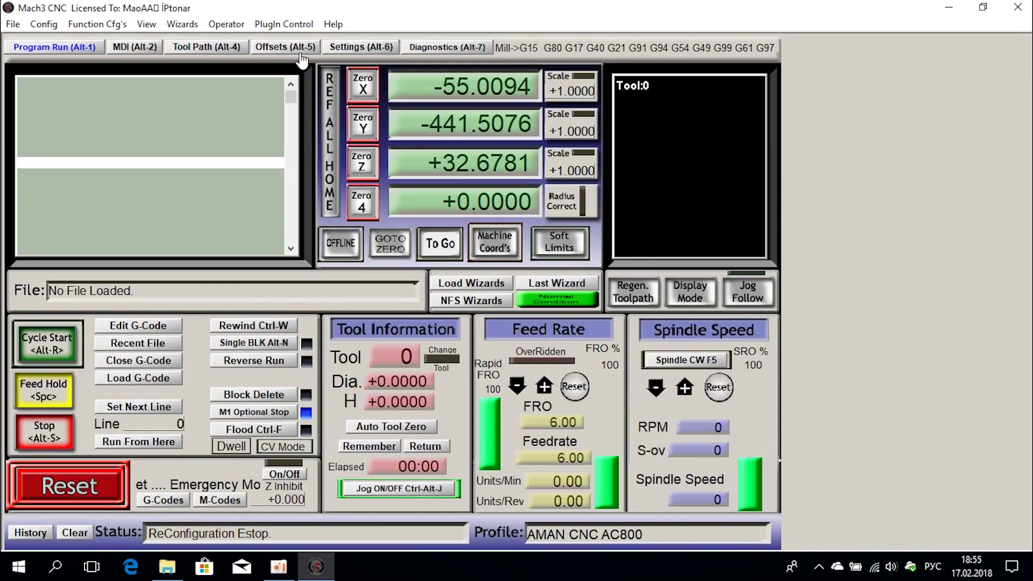
# - Open the PLCM control plugin settings, select the PLCM-LPT2 USB controller as the device, and apply
pyautogui.click(285, 24)
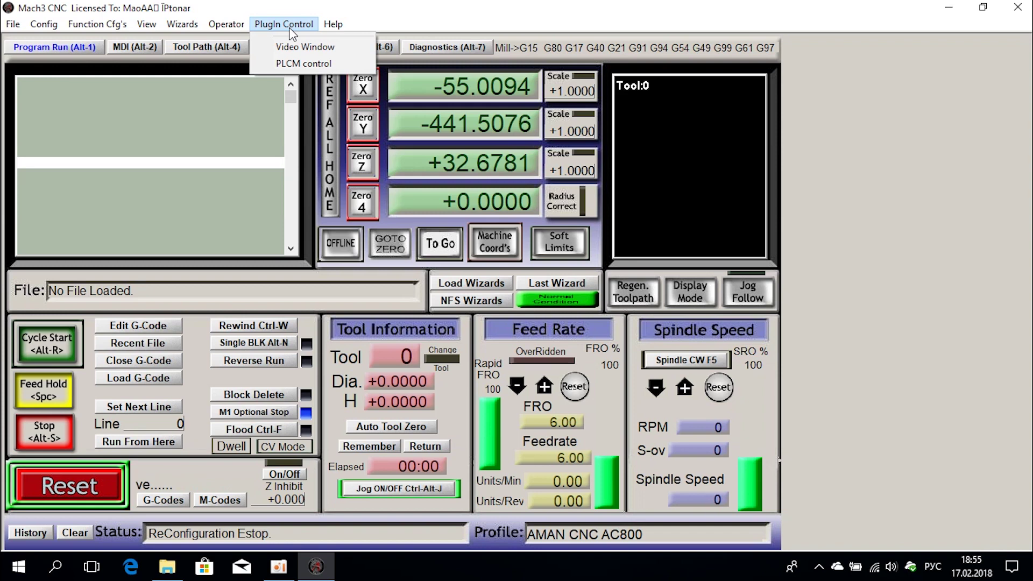
pyautogui.click(317, 64)
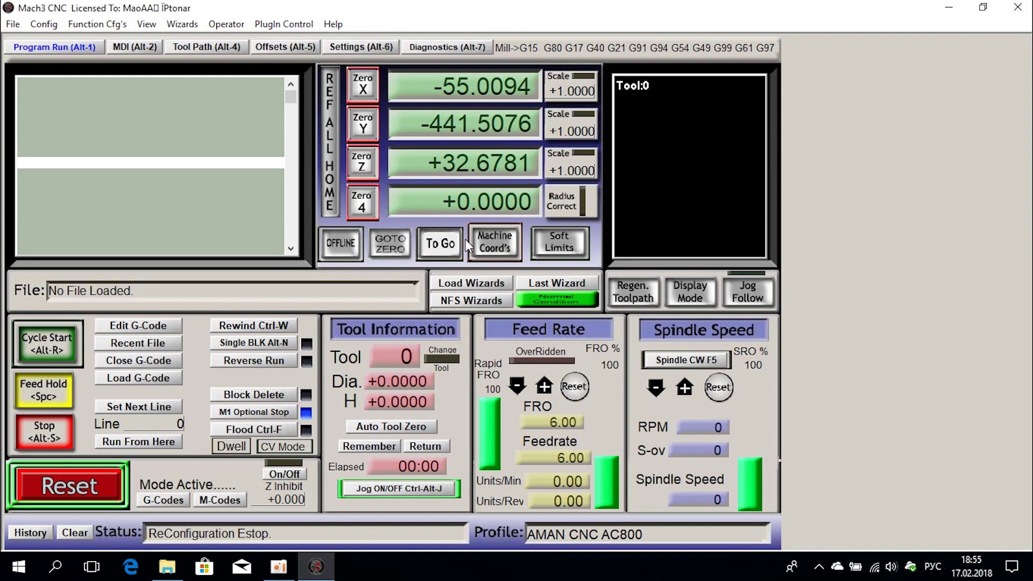
pyautogui.moveTo(193, 79); pyautogui.dragTo(502, 93)
pyautogui.click(581, 123)
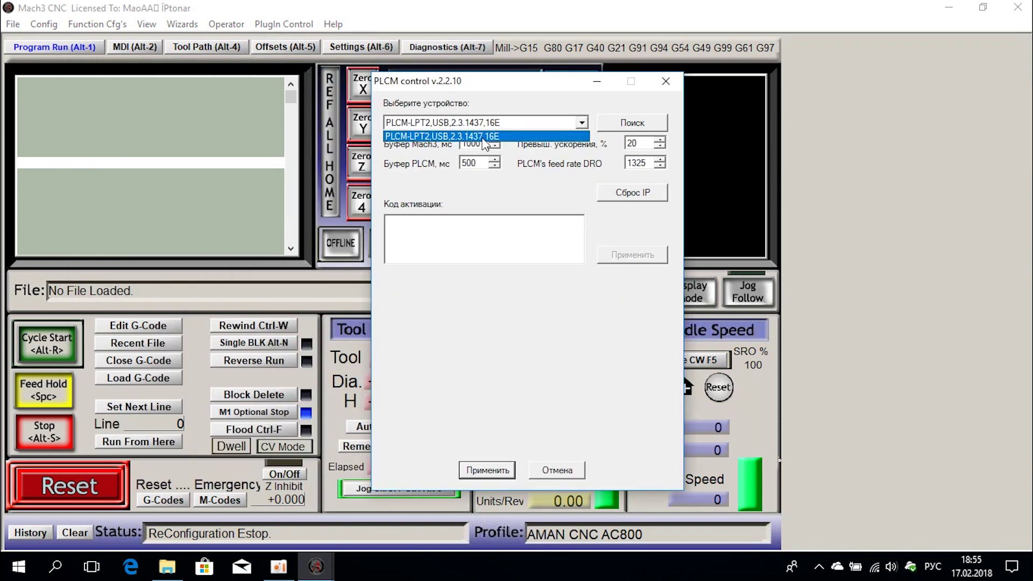
pyautogui.click(543, 136)
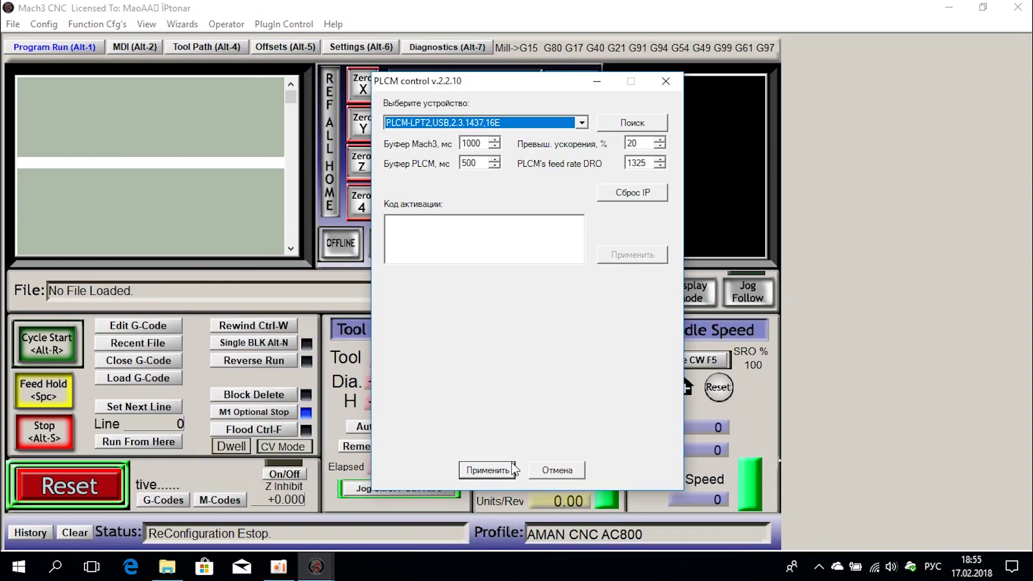
pyautogui.click(490, 470)
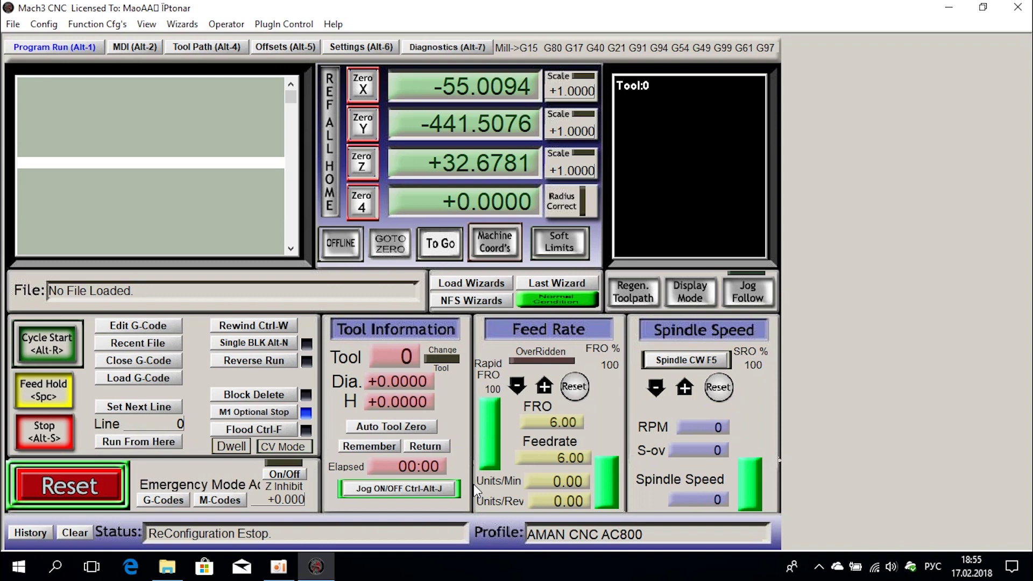
# - Reset the machine out of emergency mode and jog the X axis both ways and the Y axis in the negative direction
pyautogui.click(76, 490)
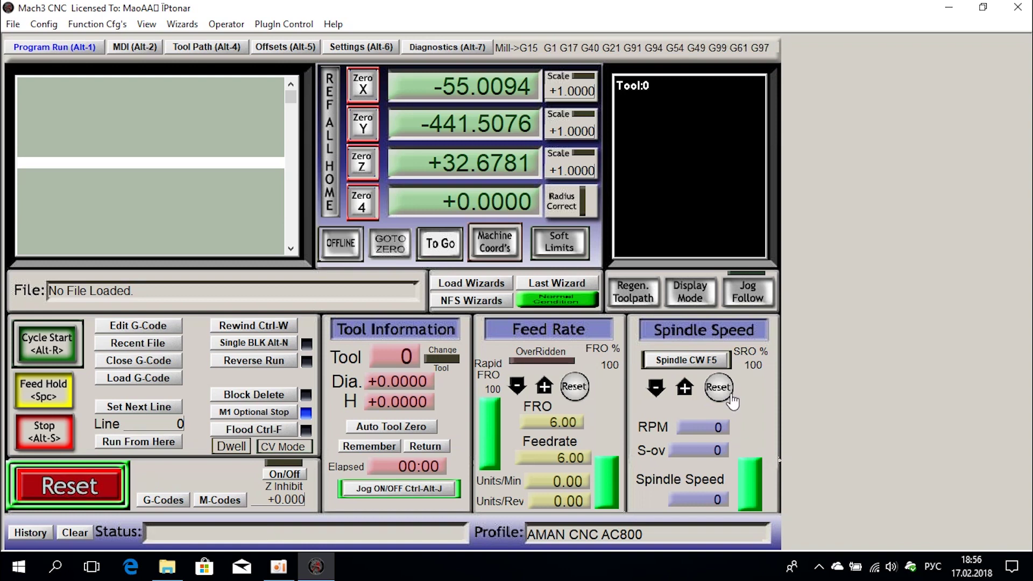
pyautogui.press('Right')
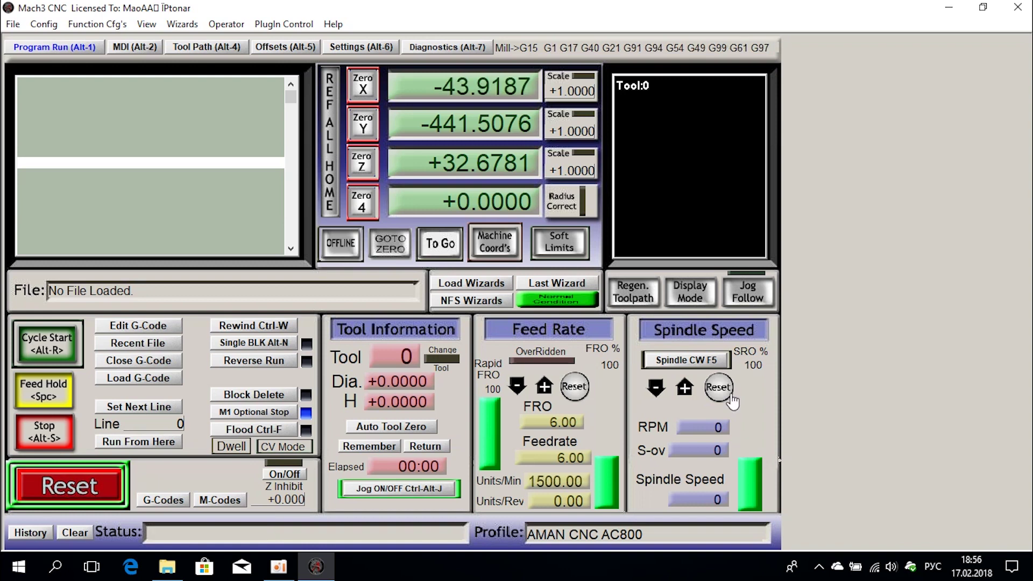
pyautogui.press('Left')
pyautogui.press('Right')
pyautogui.press('Right')
pyautogui.press('Down')
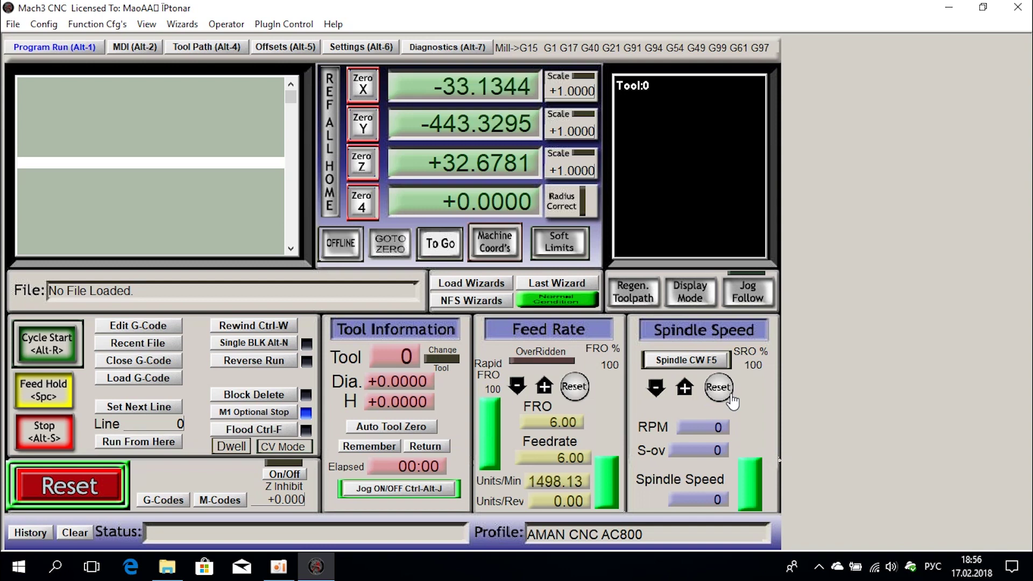